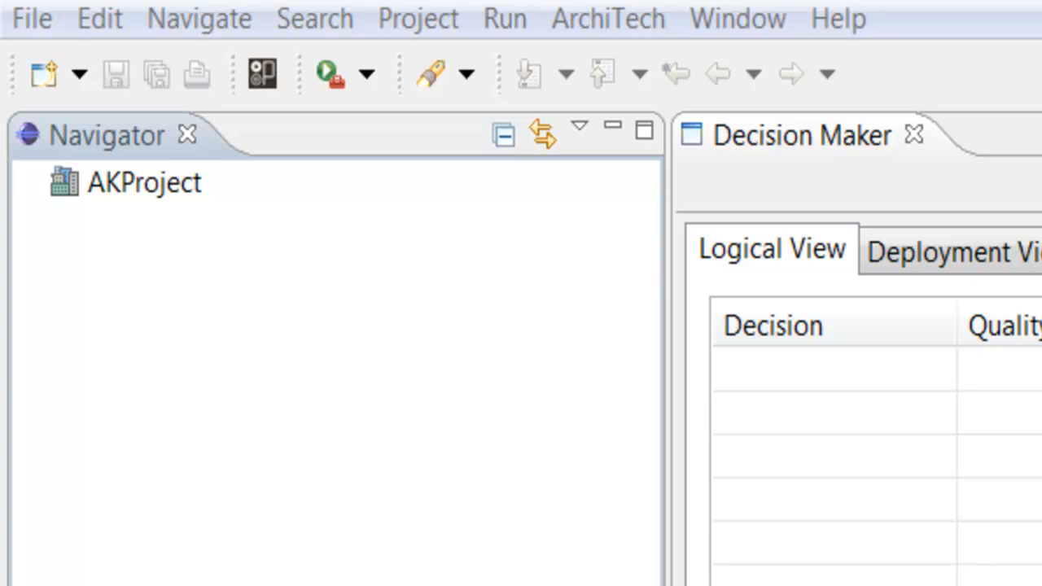
Create a new ArchiTech project named "demo" in the default location
{"action": "left_click", "coordinate": [23, 31]}
{"action": "mouse_move", "coordinate": [94, 67]}
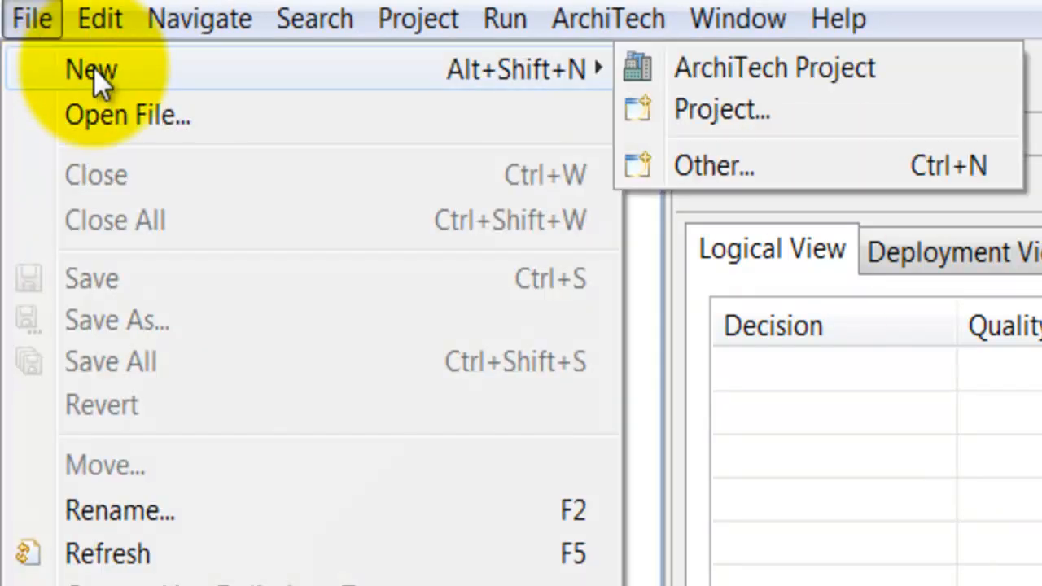
{"action": "left_click", "coordinate": [729, 80]}
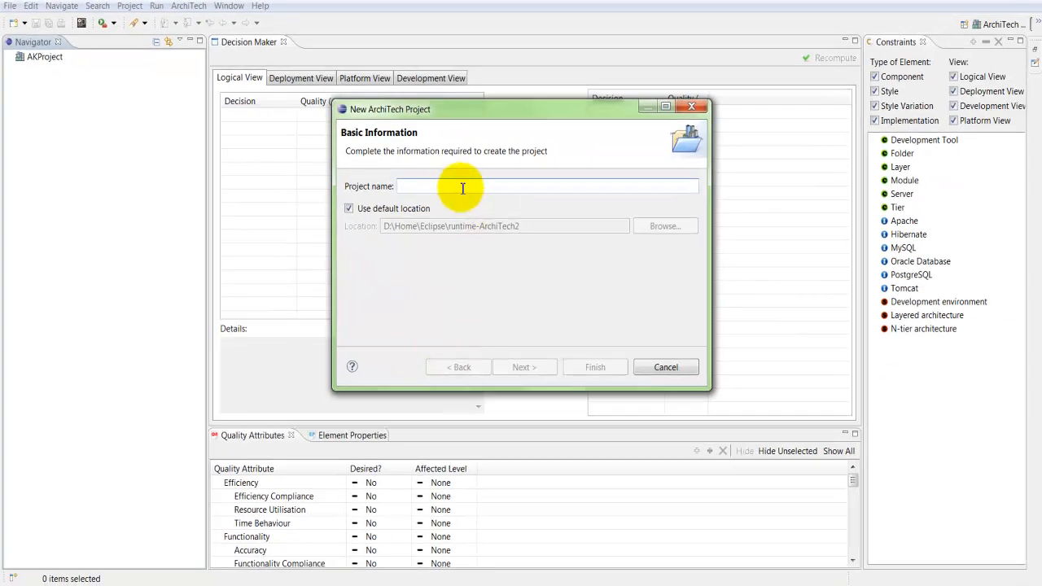
{"action": "type", "text": "demo"}
{"action": "left_click", "coordinate": [585, 373]}
{"action": "key", "text": "Return"}
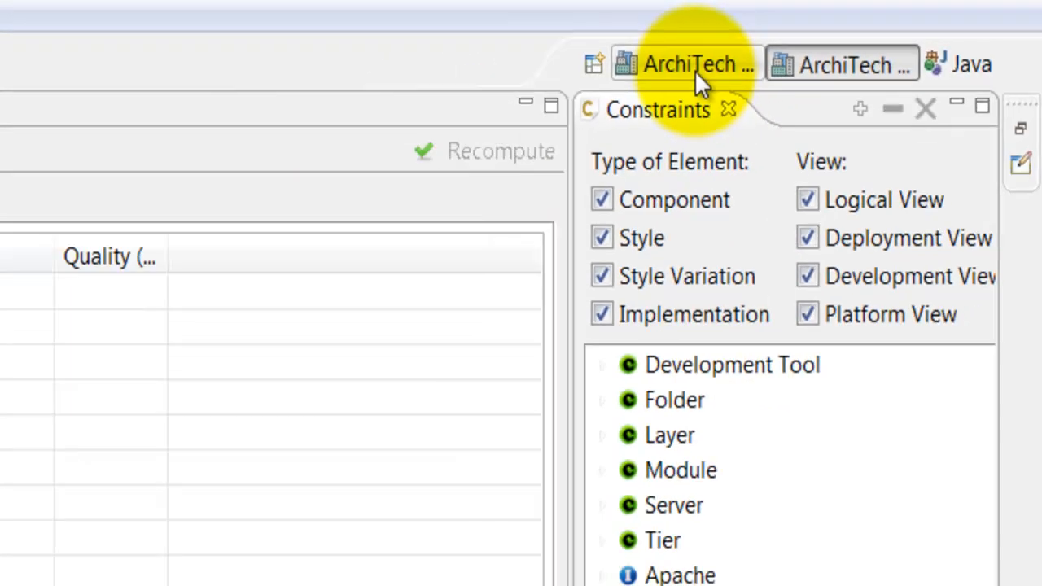
View the ArchiTech CRUD perspective and the Decision Maker perspective, ending in the CRUD perspective
{"action": "left_click", "coordinate": [570, 102]}
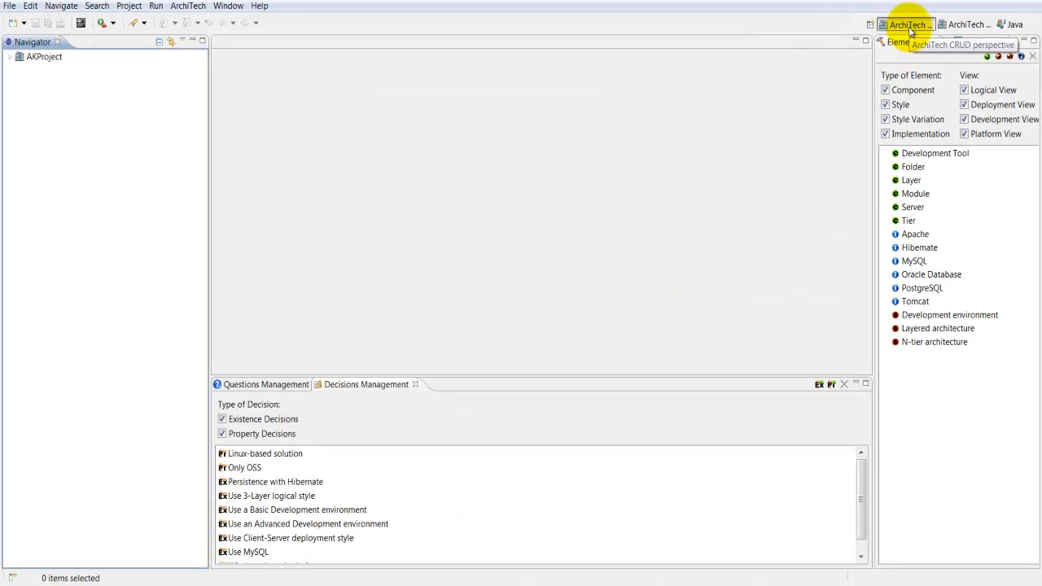
{"action": "left_click", "coordinate": [959, 25]}
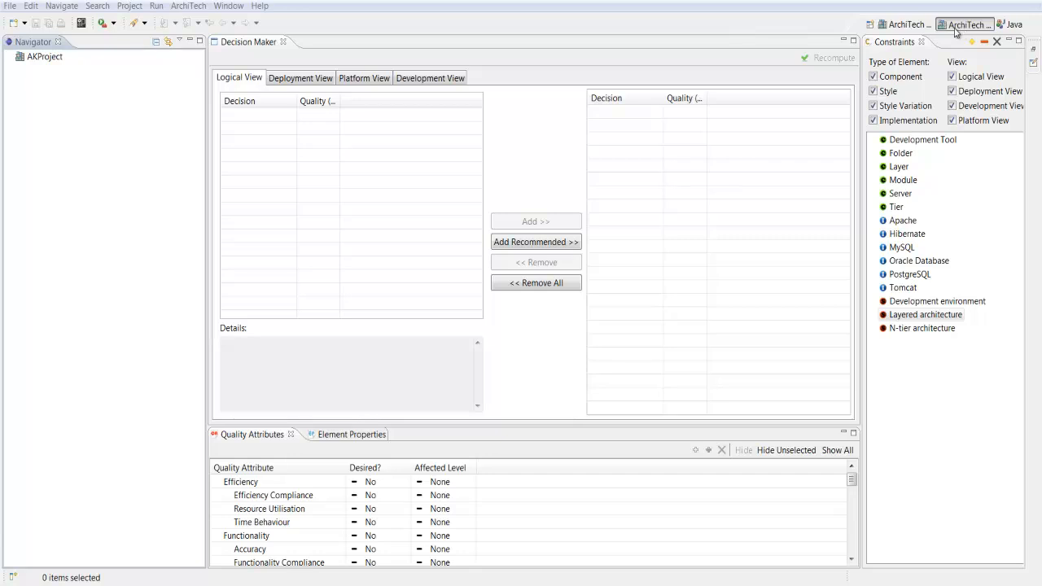
{"action": "left_click", "coordinate": [915, 25]}
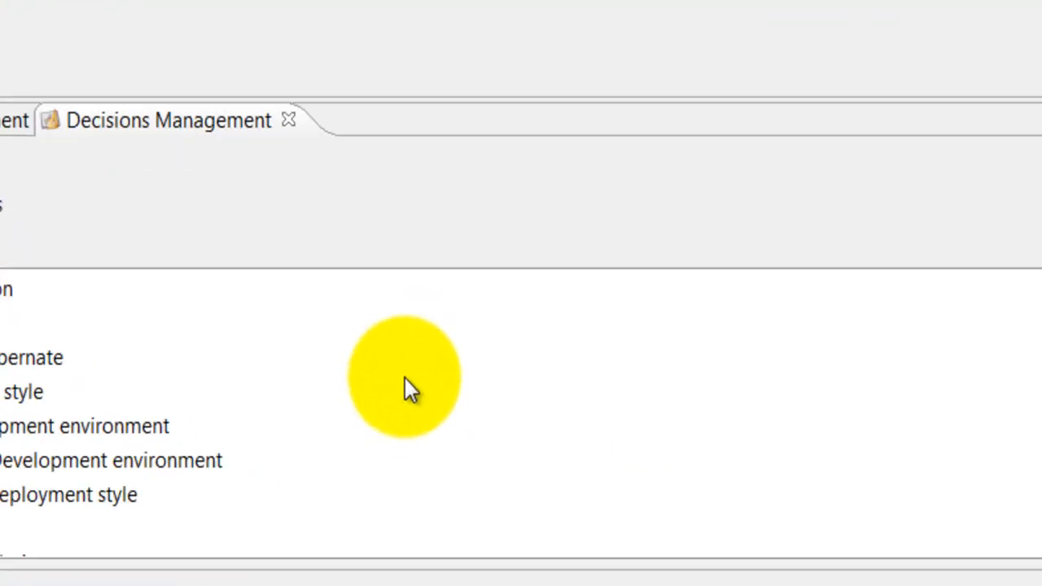
Look at the commands available for the decisions list and for the elements in the elements list
{"action": "right_click", "coordinate": [404, 378]}
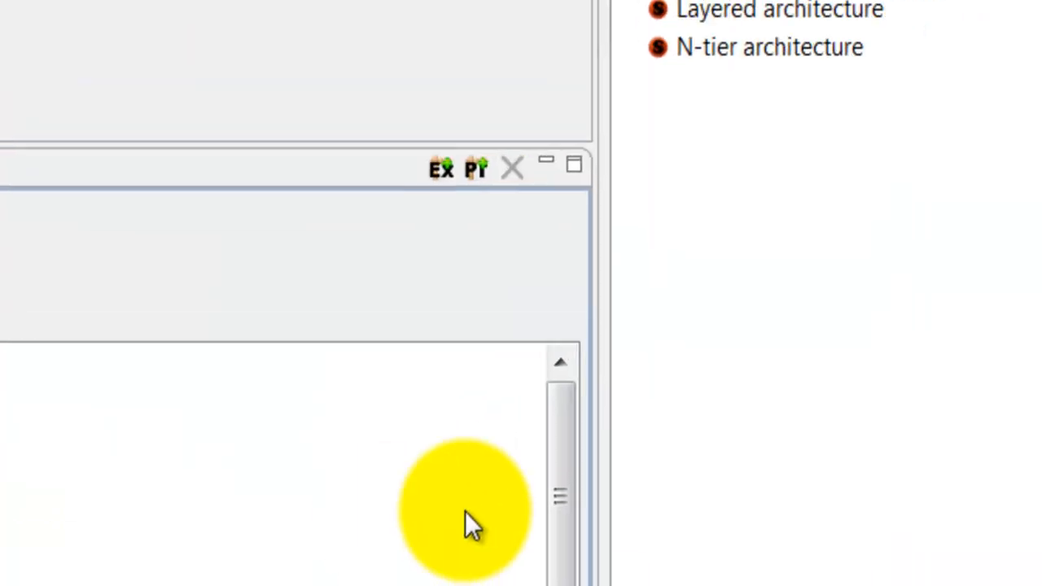
{"action": "right_click", "coordinate": [756, 240]}
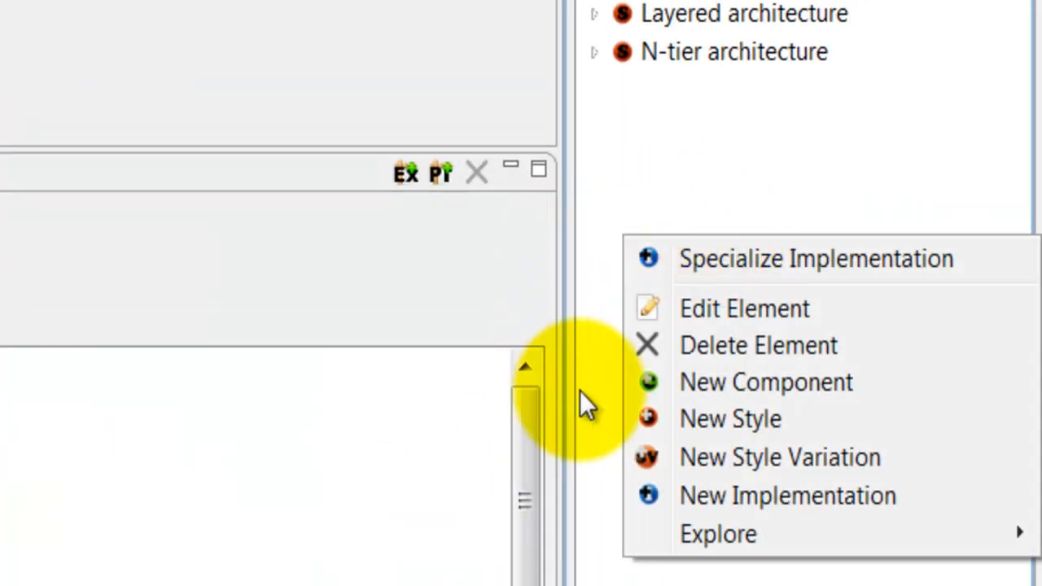
{"action": "left_click", "coordinate": [692, 136]}
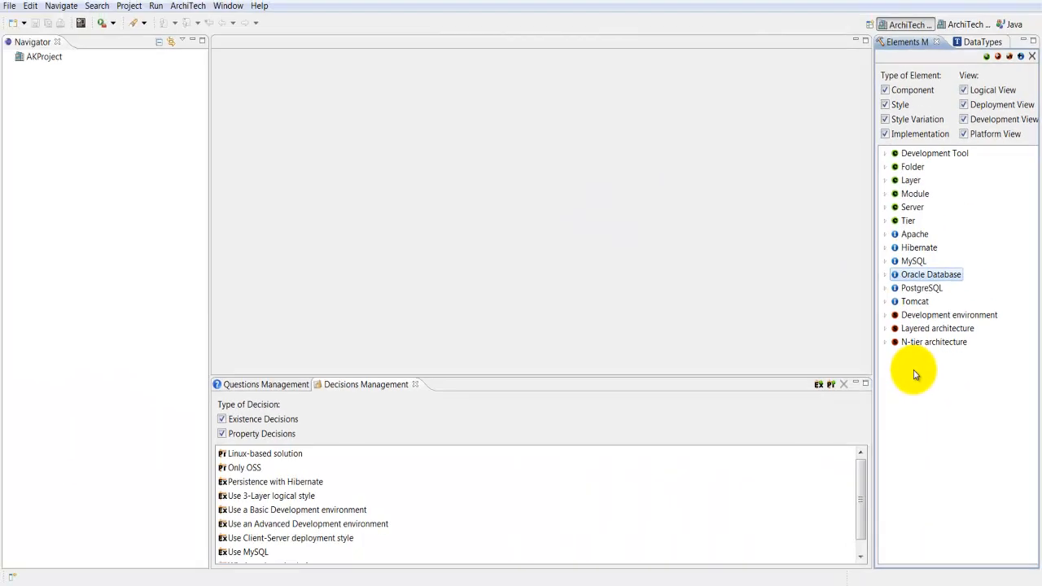
Try to specialize the MySQL element into itself, and filter components out of the elements list and back in
{"action": "mouse_move", "coordinate": [912, 260]}
{"action": "left_mouse_down"}
{"action": "mouse_move", "coordinate": [966, 314]}
{"action": "mouse_move", "coordinate": [969, 269]}
{"action": "mouse_move", "coordinate": [912, 262]}
{"action": "left_mouse_up"}
{"action": "left_click", "coordinate": [915, 96]}
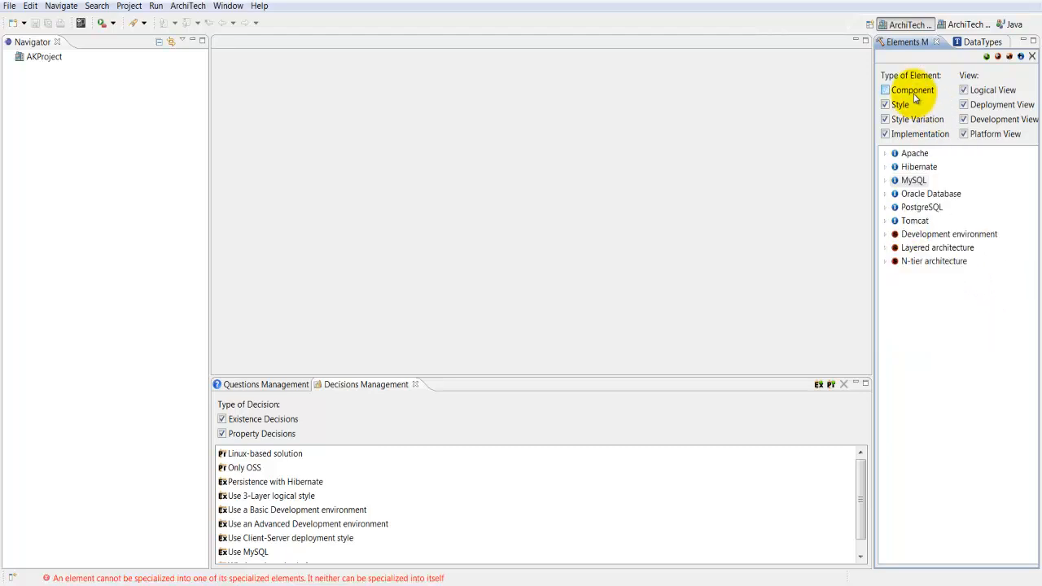
{"action": "left_click", "coordinate": [914, 92]}
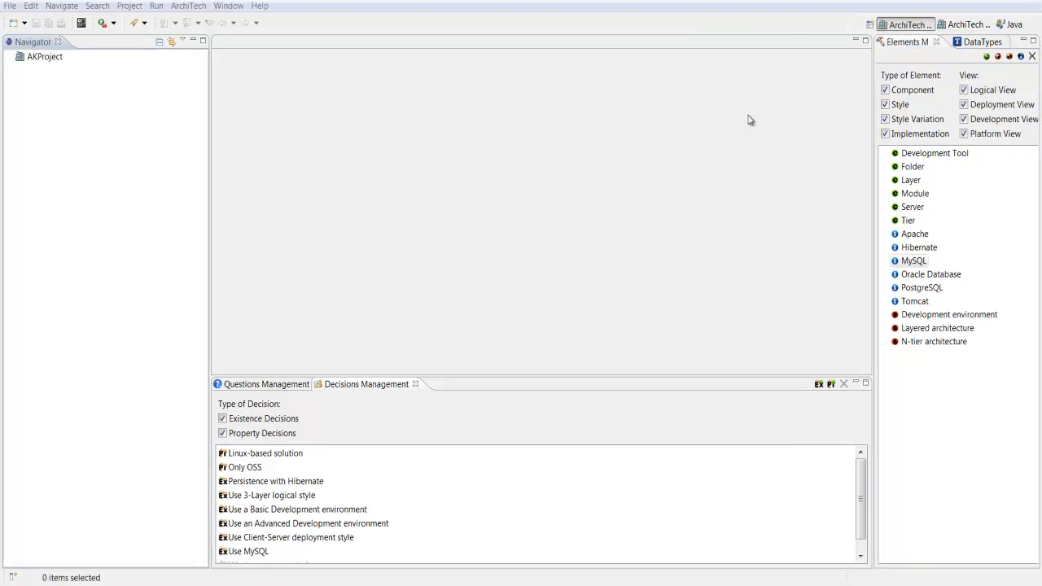
In the Decision Maker perspective, mark Efficiency Compliance as Necessary and Resource Utilisation as Desirable
{"action": "left_click", "coordinate": [960, 25]}
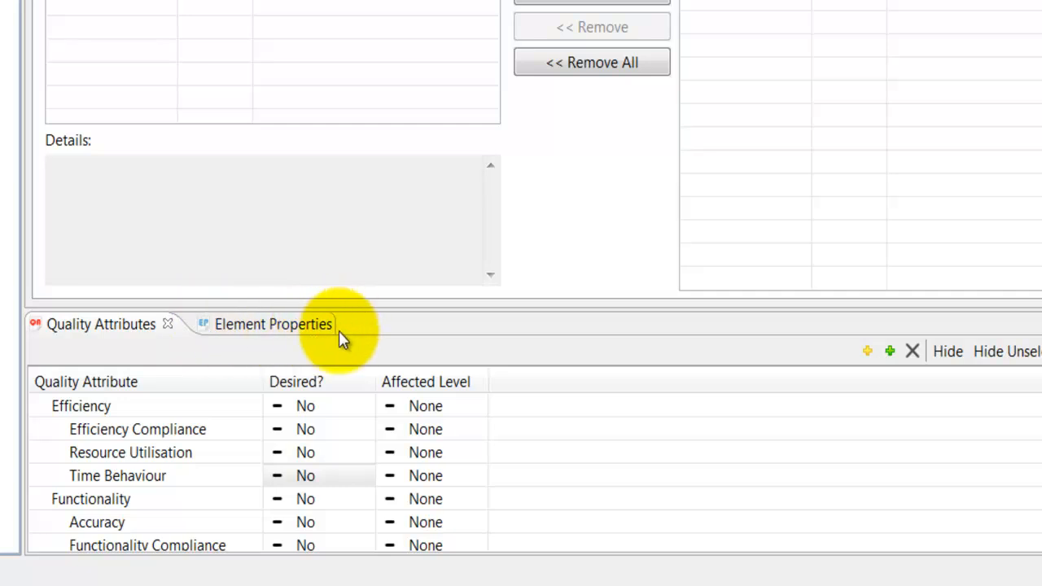
{"action": "left_click", "coordinate": [316, 434]}
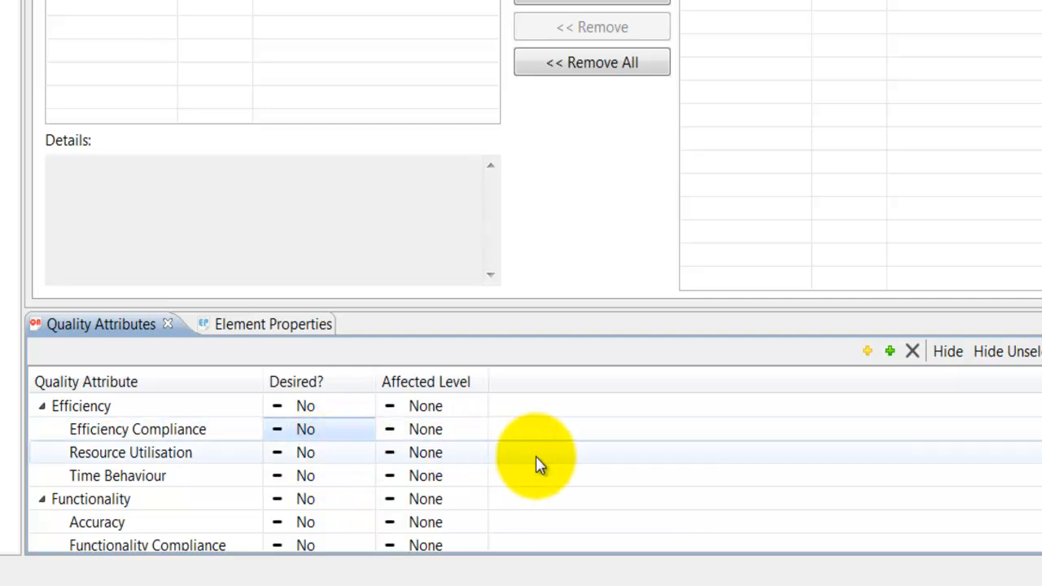
{"action": "left_click", "coordinate": [890, 352]}
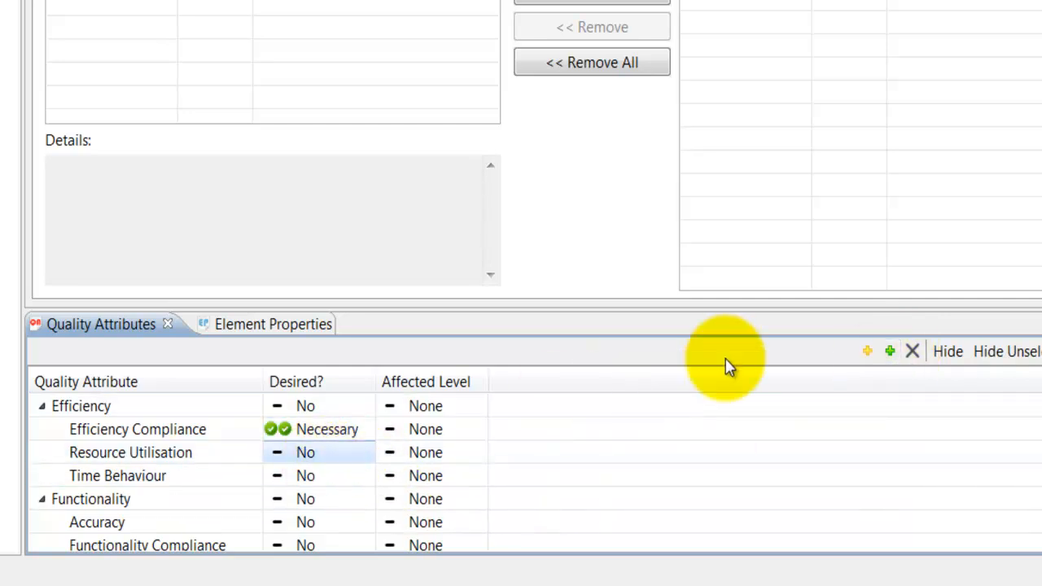
{"action": "left_click", "coordinate": [867, 352]}
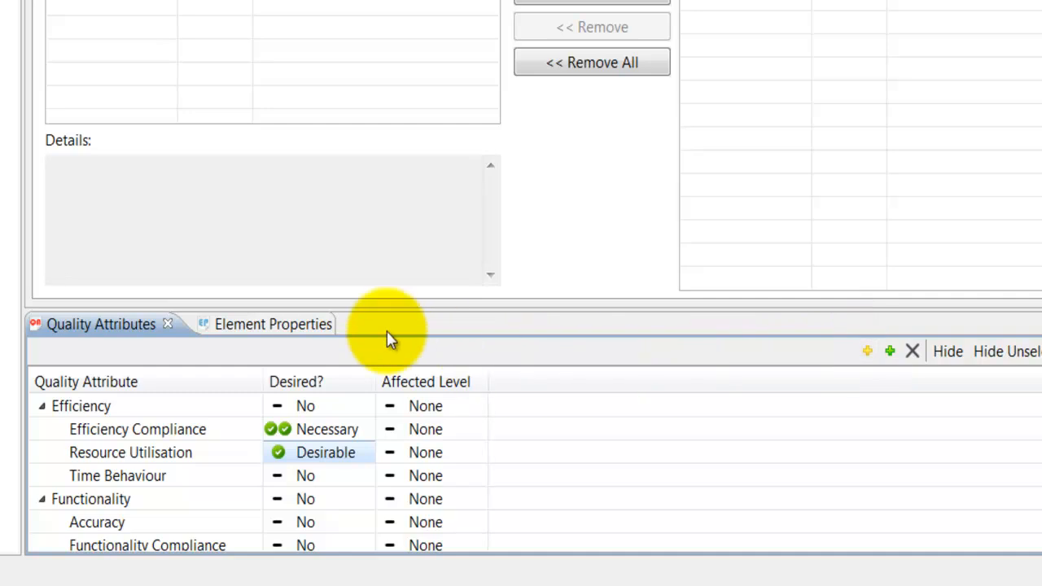
In the element properties, deselect the OSS Licence property and set the Linux support value to NO
{"action": "left_click", "coordinate": [278, 327]}
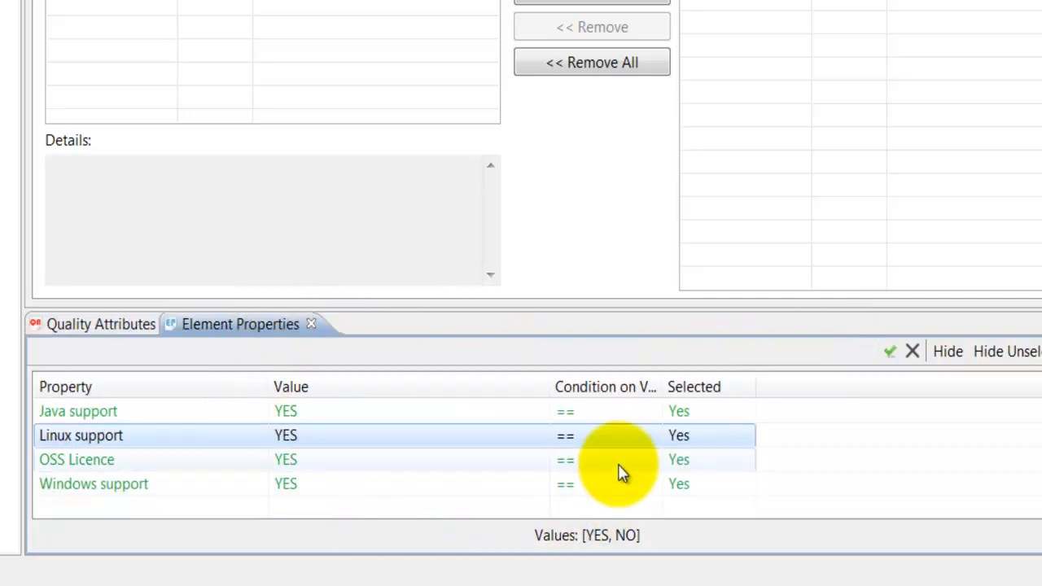
{"action": "left_click", "coordinate": [705, 464]}
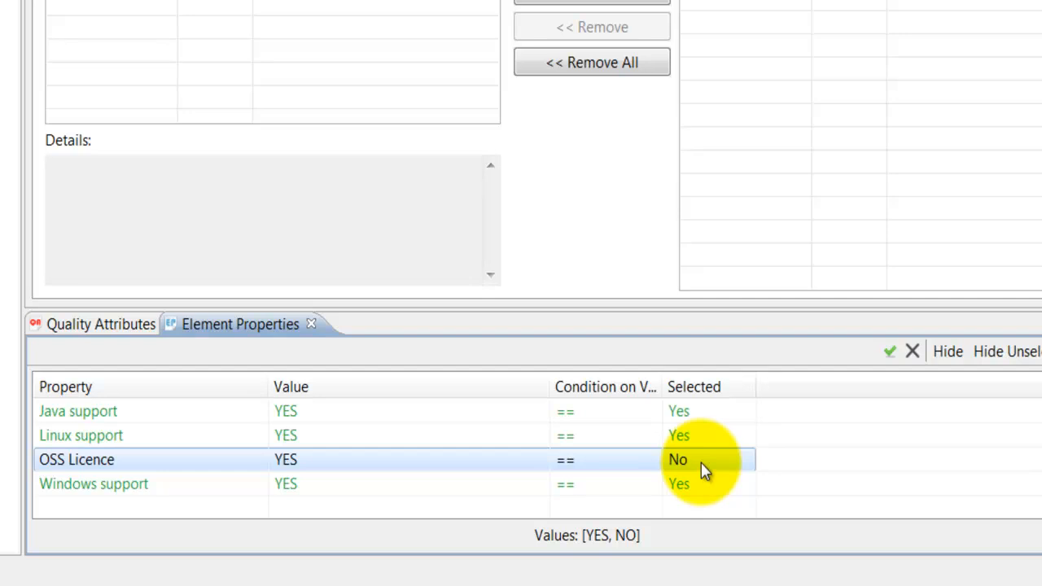
{"action": "left_click", "coordinate": [365, 442]}
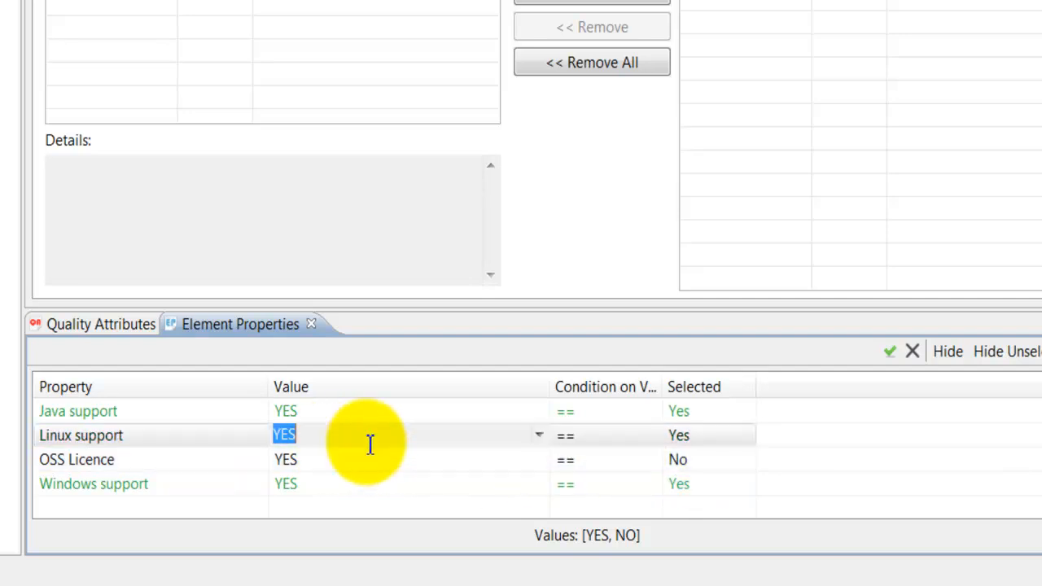
{"action": "left_click", "coordinate": [539, 435]}
{"action": "left_click", "coordinate": [483, 476]}
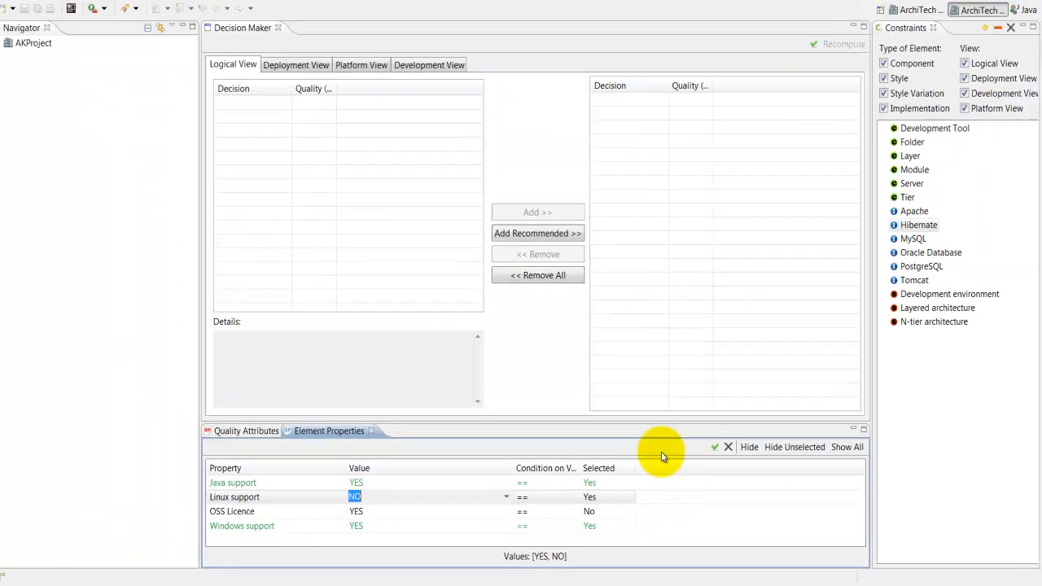
Constrain the architectural elements by banning Hibernate and requiring the use of Oracle Database
{"action": "left_click", "coordinate": [908, 386]}
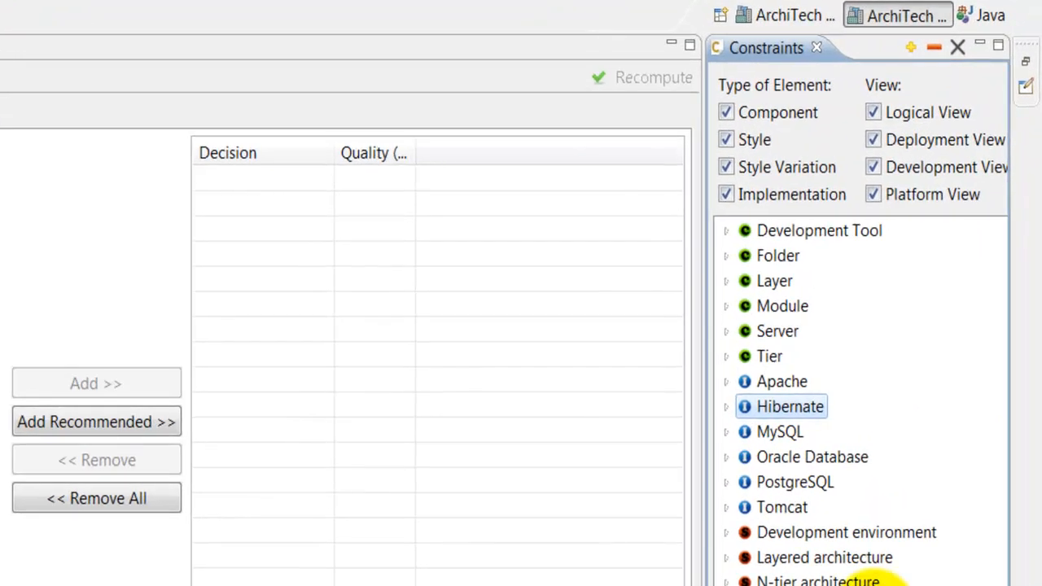
{"action": "right_click", "coordinate": [820, 413]}
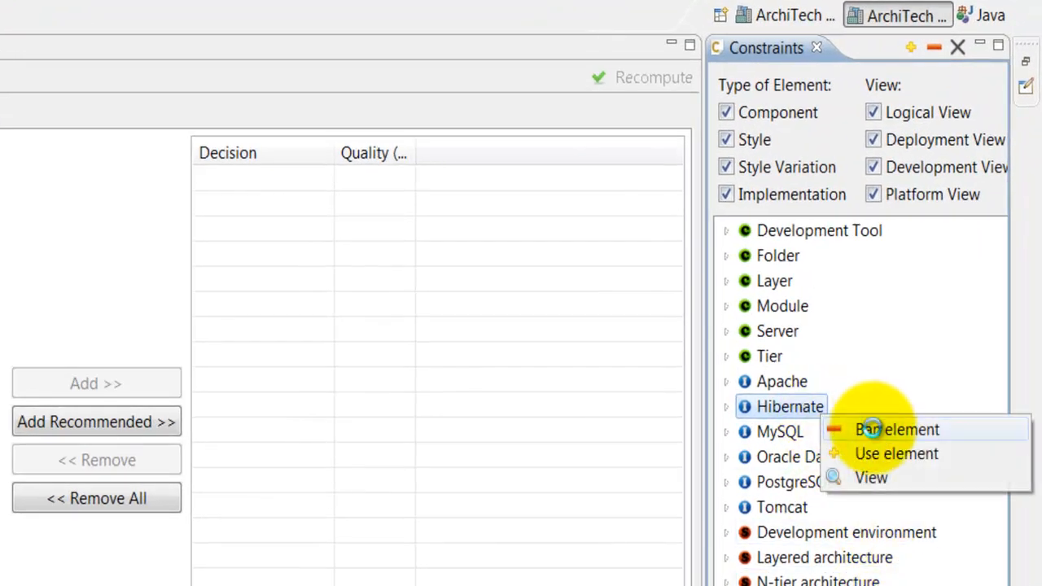
{"action": "left_click", "coordinate": [873, 429]}
{"action": "left_click", "coordinate": [789, 453]}
{"action": "right_click", "coordinate": [789, 454]}
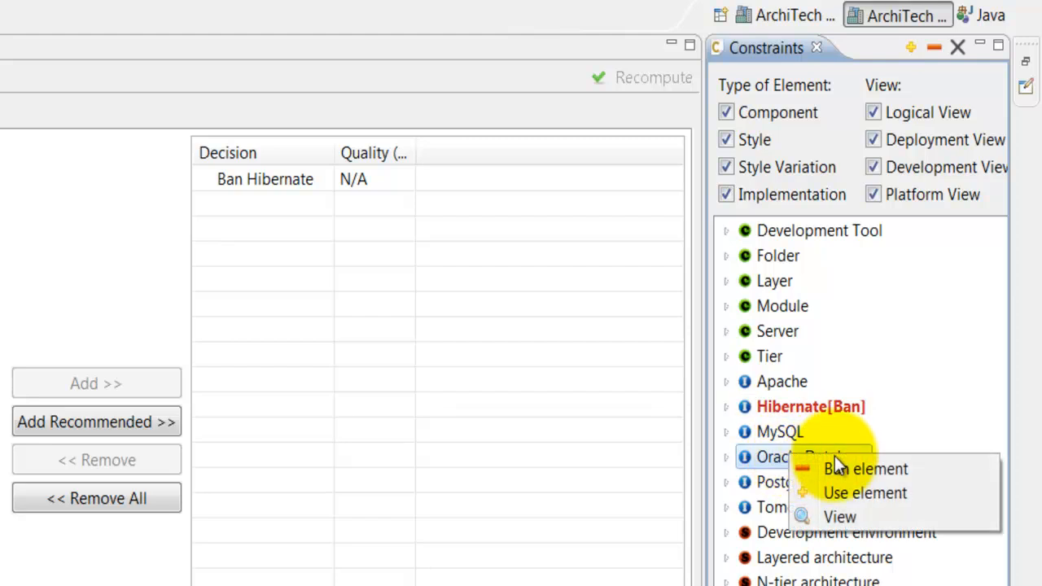
{"action": "left_click", "coordinate": [872, 493]}
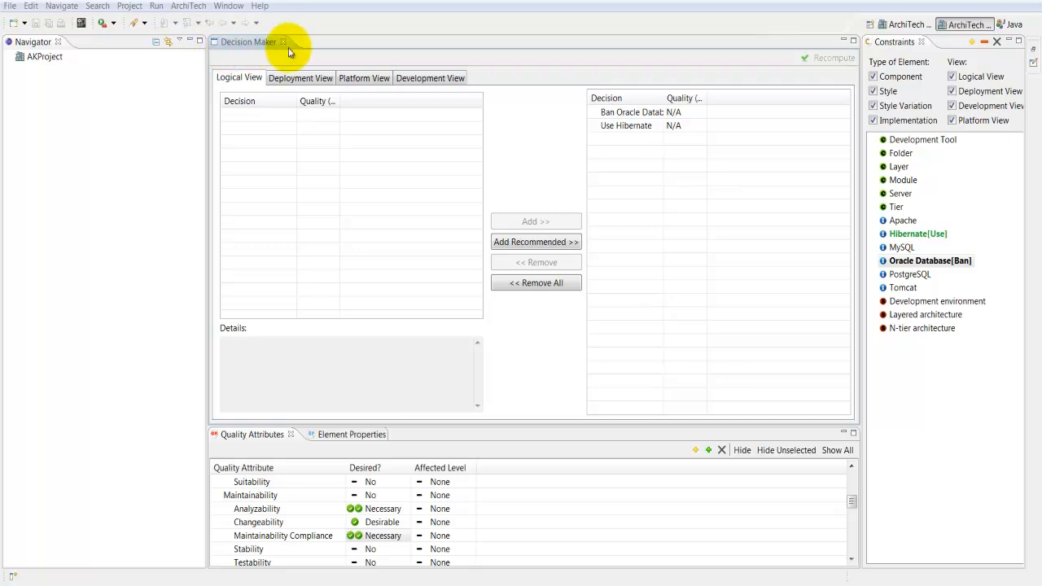
Compute the recommended logical-view decisions from the current quality attributes and constraints
{"action": "left_click", "coordinate": [804, 64]}
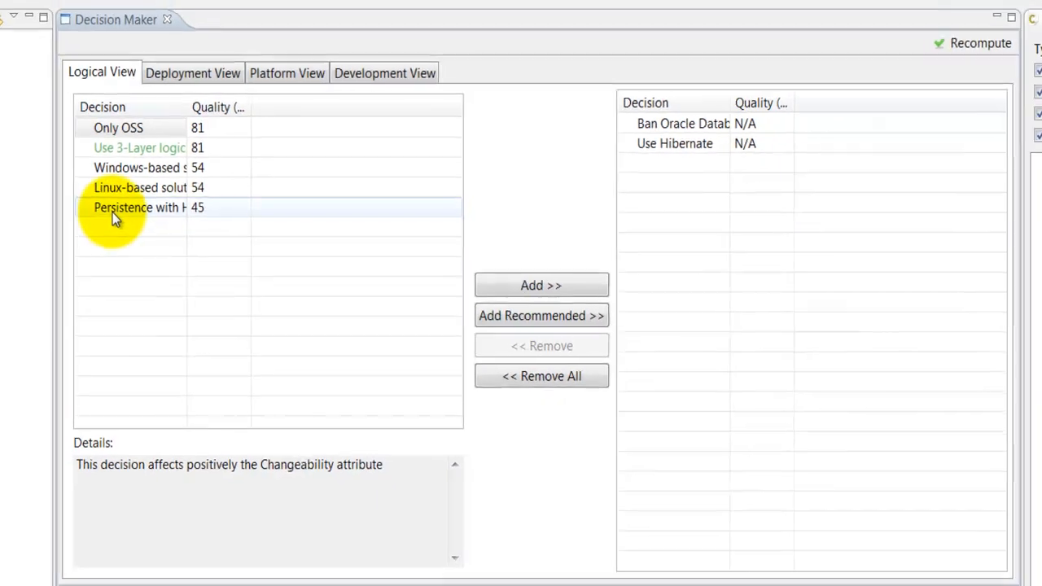
{"action": "left_click", "coordinate": [112, 211]}
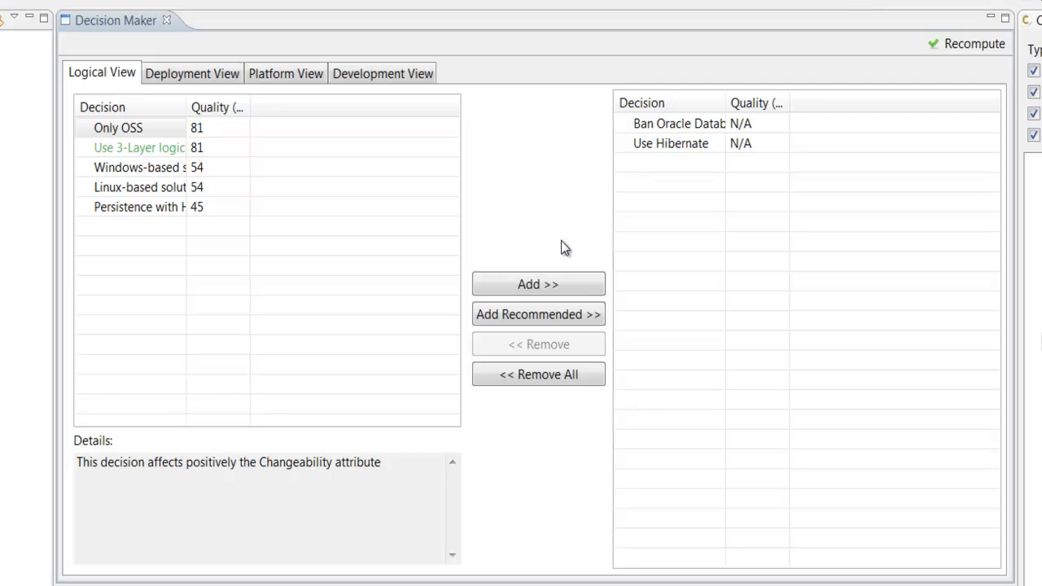
{"action": "left_click", "coordinate": [561, 241]}
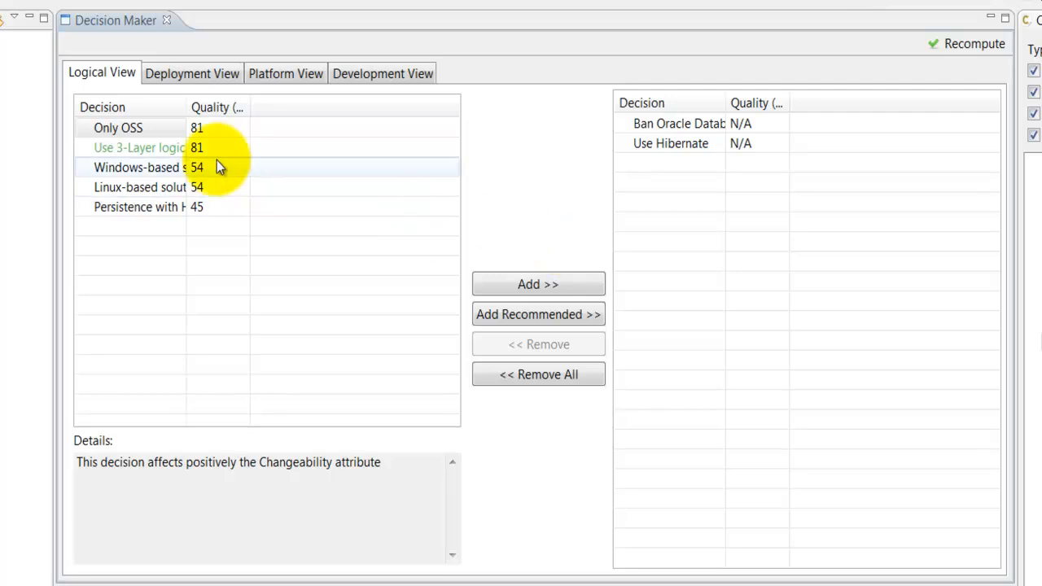
Add the "Use 3-Layer logical style" and "Persistence with Hibernate" decisions to the chosen decisions in the logical view
{"action": "left_click", "coordinate": [145, 149]}
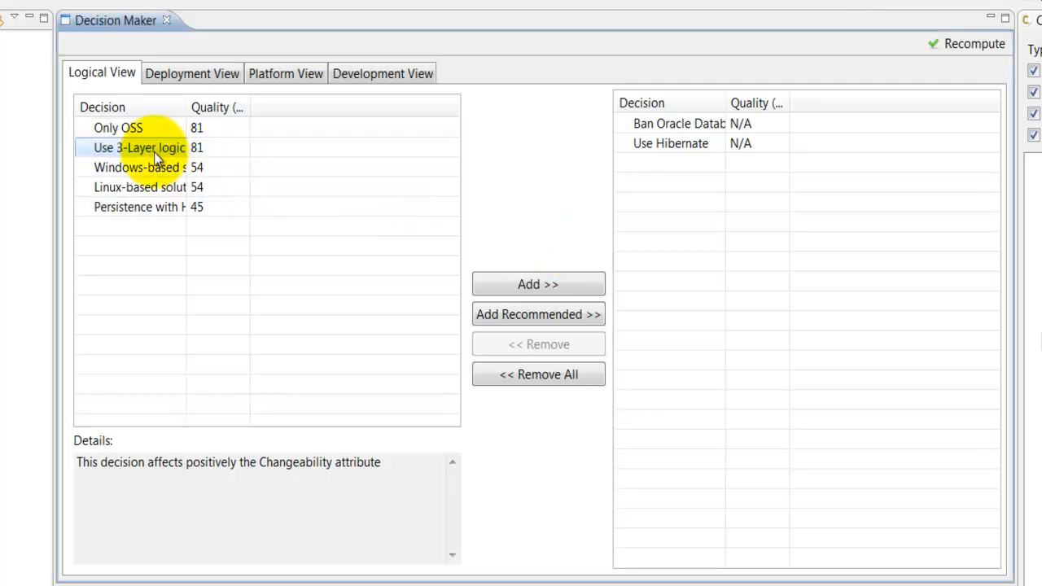
{"action": "left_click", "coordinate": [503, 285]}
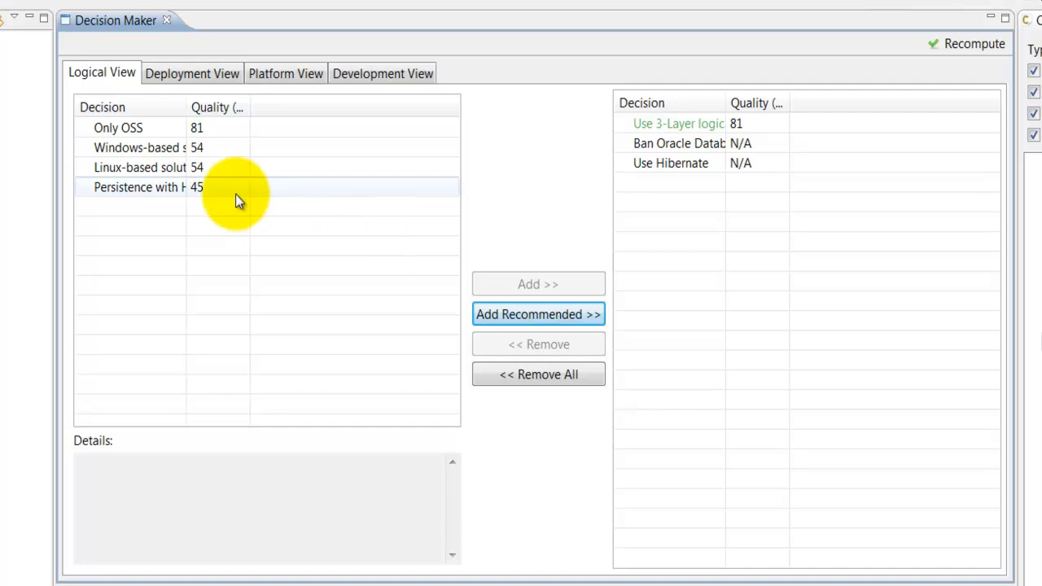
{"action": "left_click", "coordinate": [142, 192]}
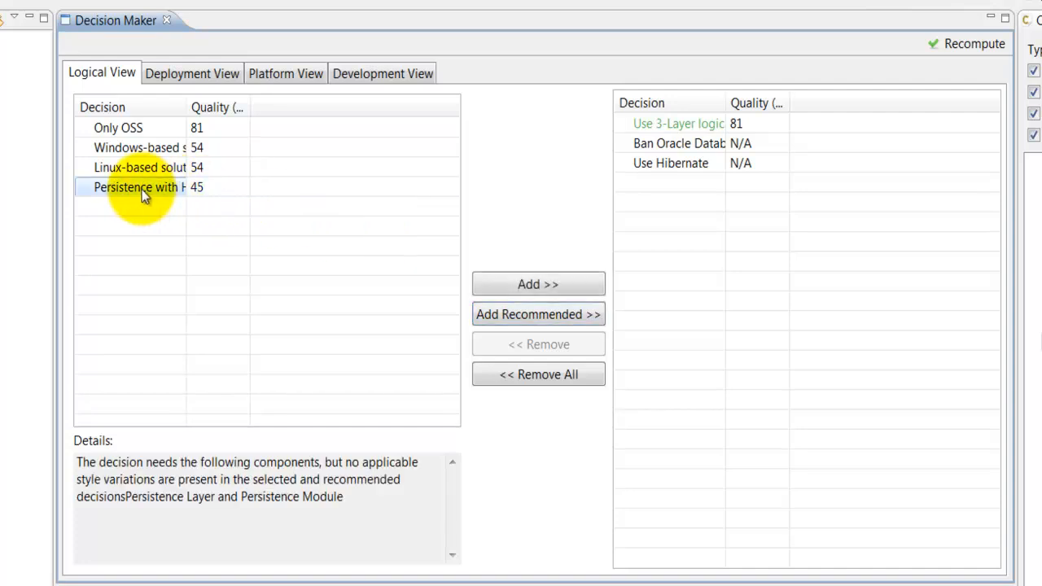
{"action": "left_click", "coordinate": [515, 288]}
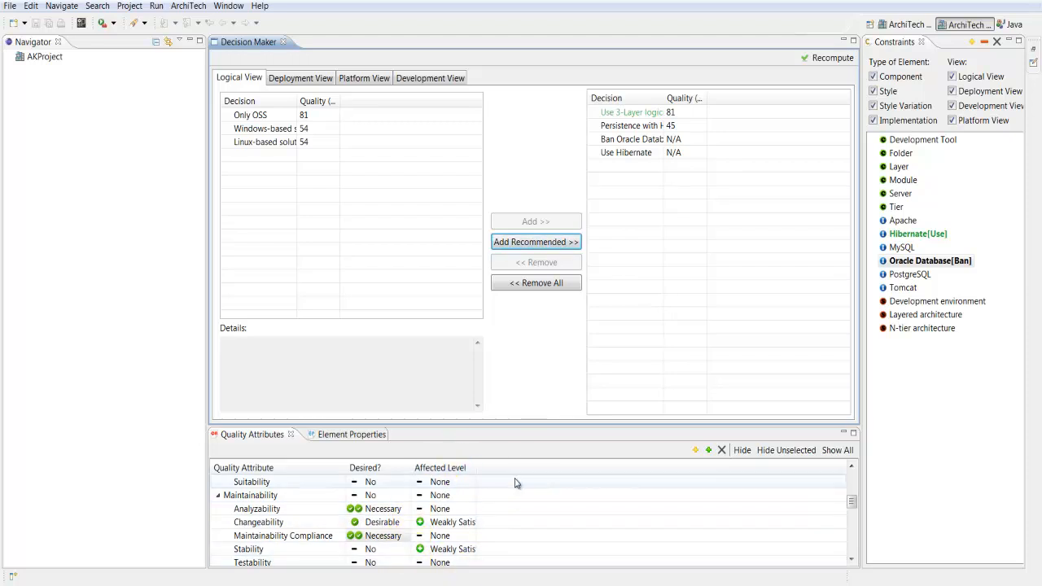
Recompute the recommended decisions with the added logical-view decisions taken into account
{"action": "left_click", "coordinate": [1001, 545]}
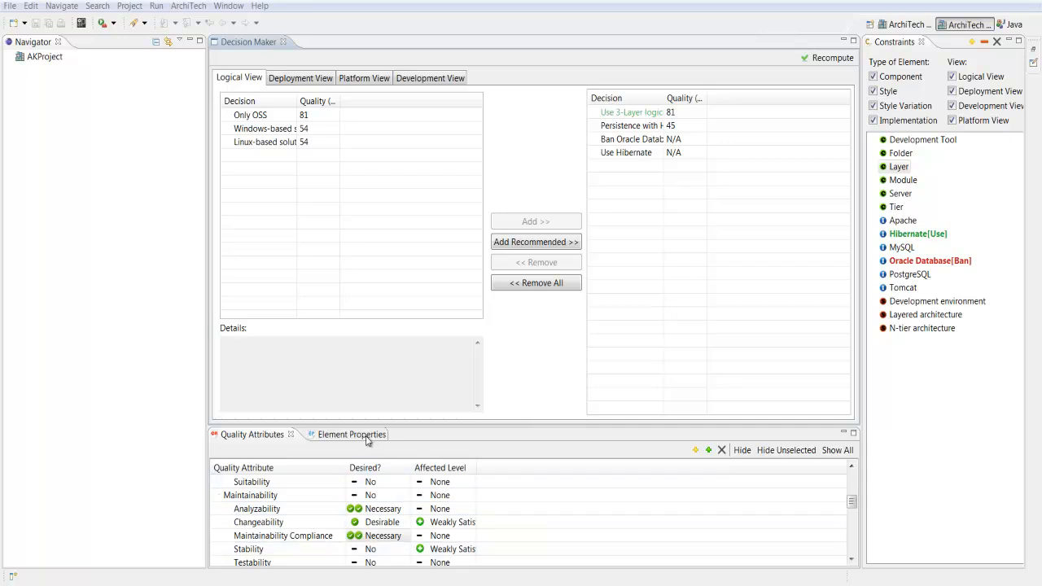
{"action": "left_click", "coordinate": [841, 63]}
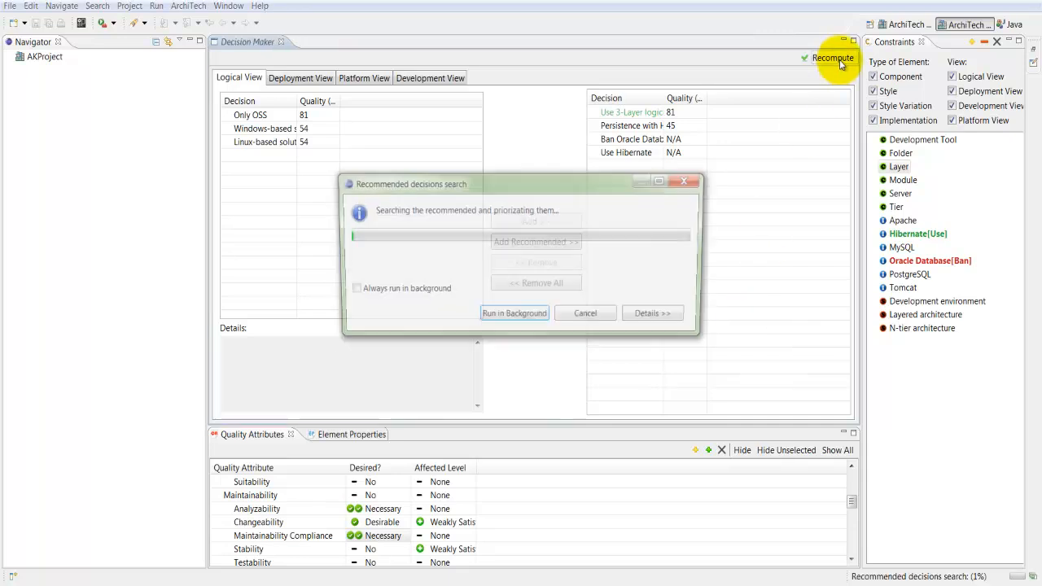